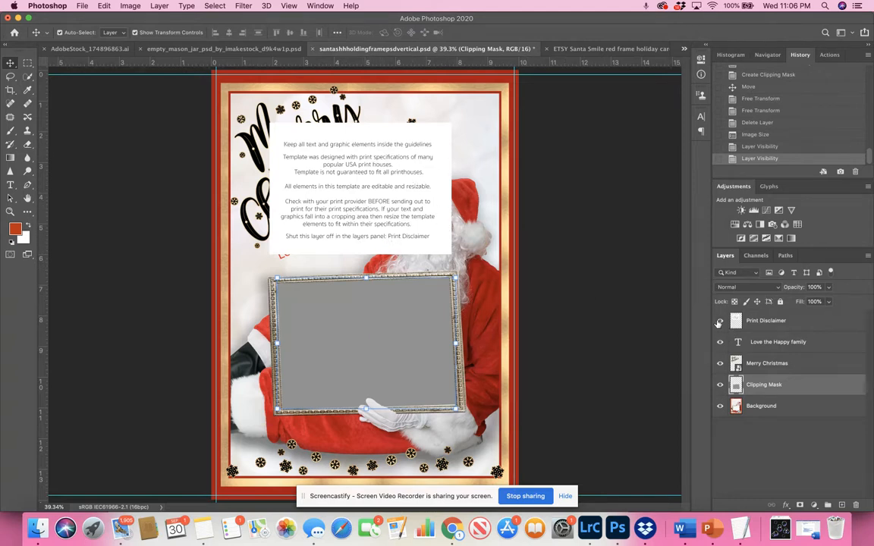
Hide the Print Disclaimer layer and delete the "Love the Happy family" text layer
left_click(719, 322)
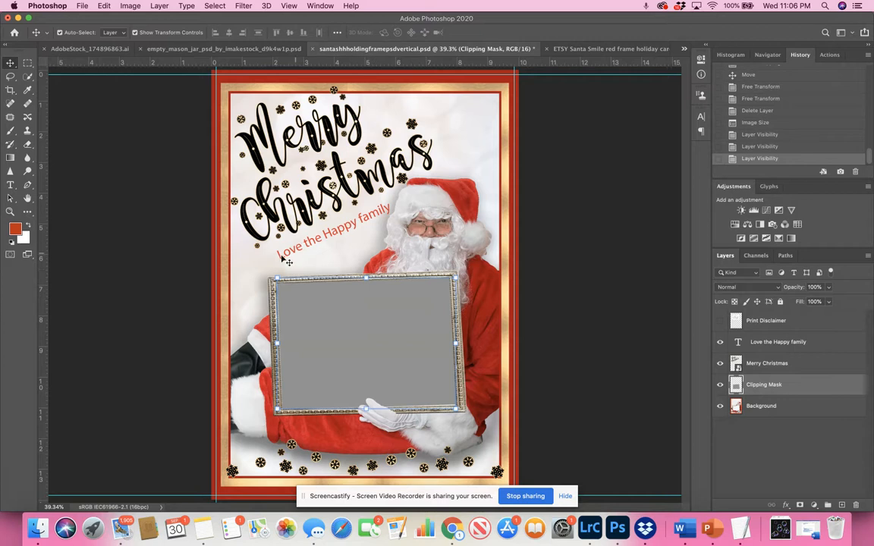
left_click(721, 343)
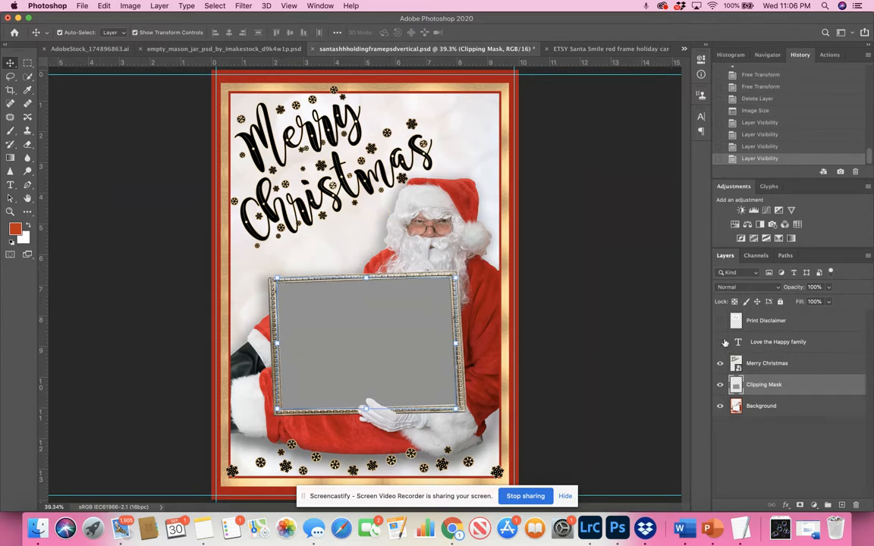
left_click(721, 344)
left_click_drag(818, 346, 856, 505)
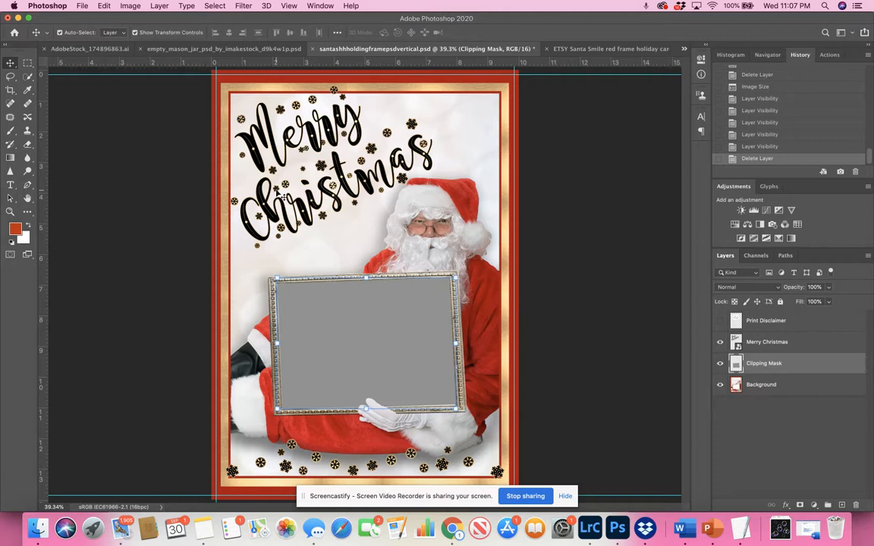
Try moving the Merry Christmas lettering slightly down and to the right and scaling it to 58.41%
left_click(782, 343)
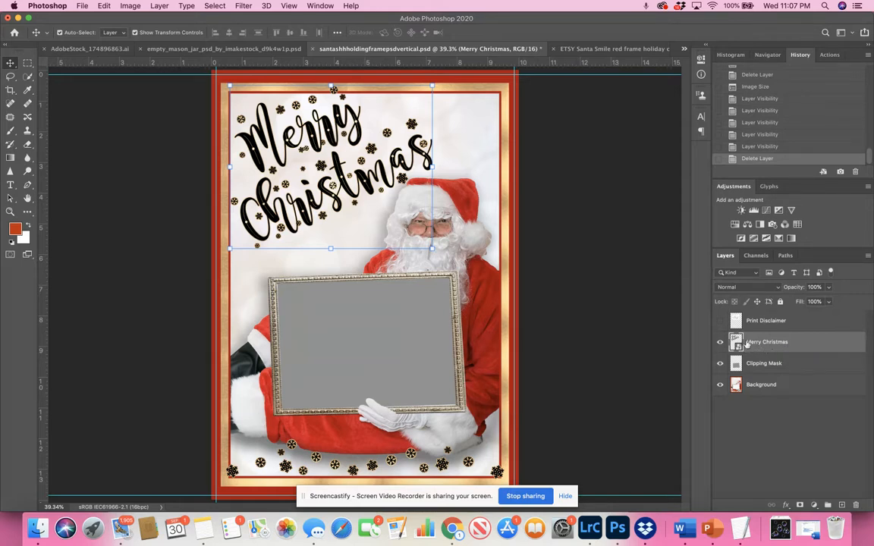
left_click_drag(314, 170, 362, 163)
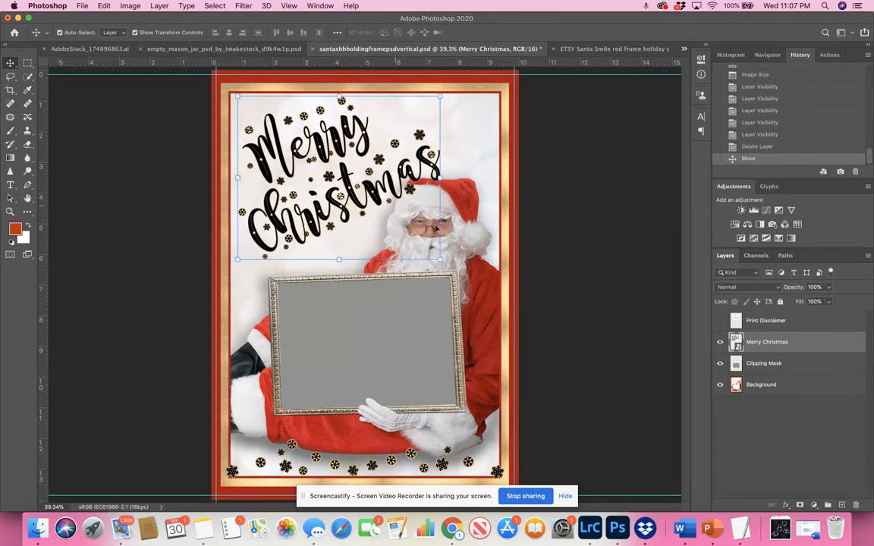
mouse_move(441, 259)
left_mouse_down()
mouse_move(372, 196)
mouse_move(429, 271)
left_mouse_up()
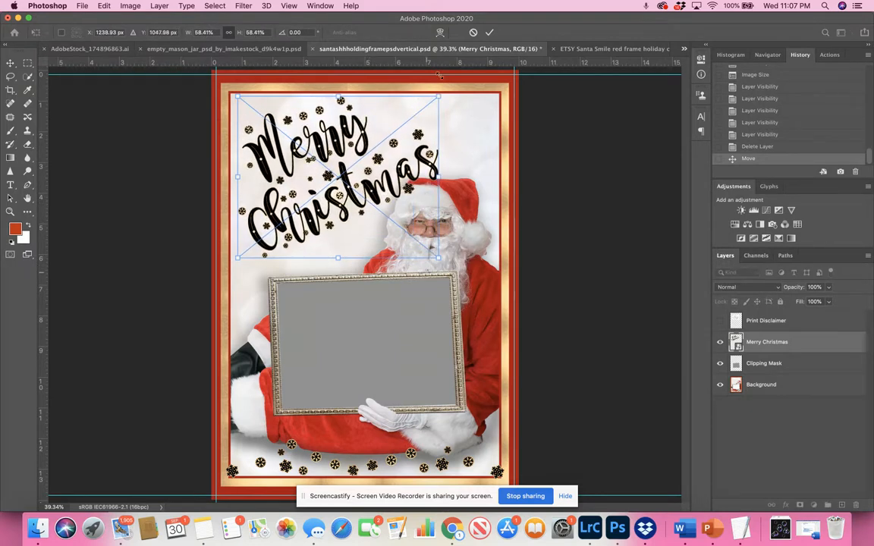
key("Return")
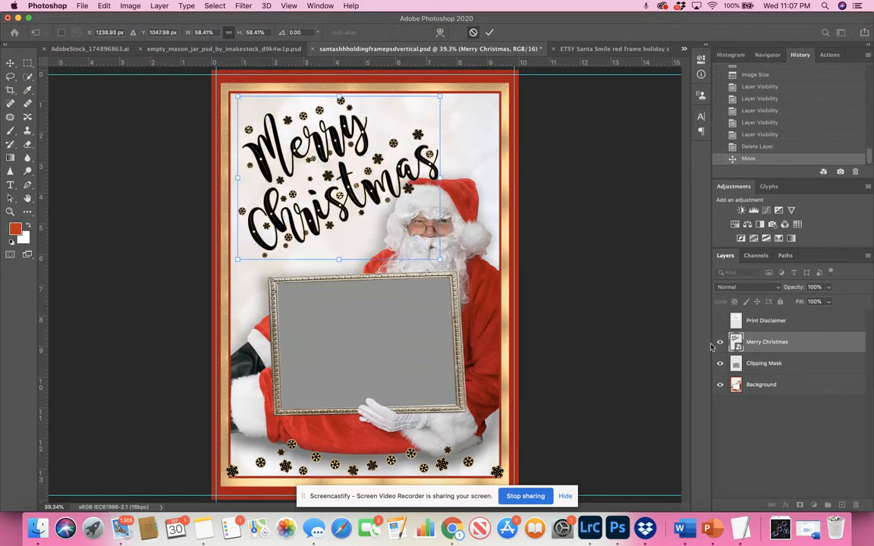
Toggle the Merry Christmas layer's visibility off and on, and move the lettering up toward the card's upper-left corner
left_click(720, 344)
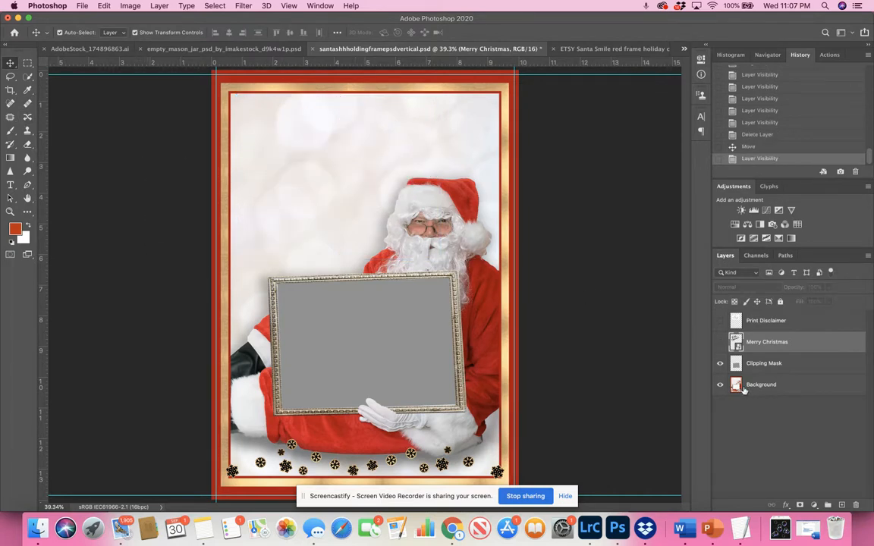
left_click(721, 343)
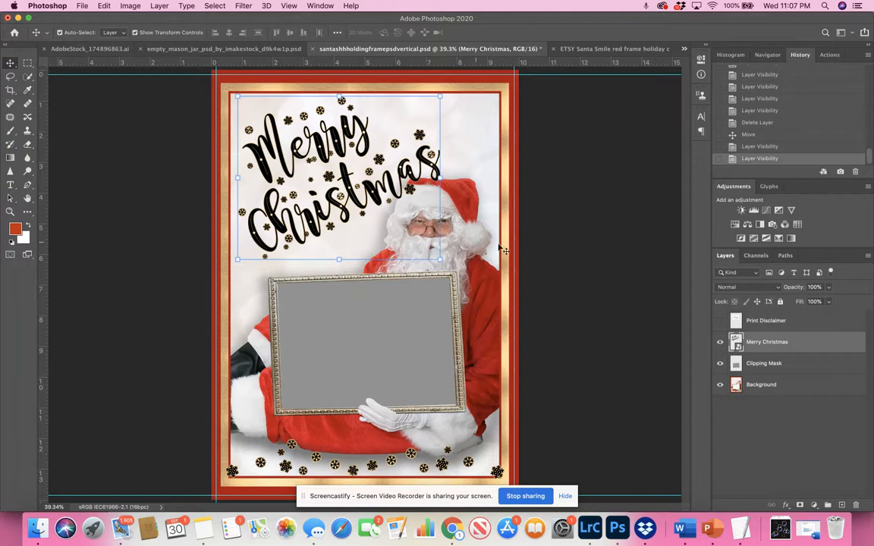
left_click(573, 260)
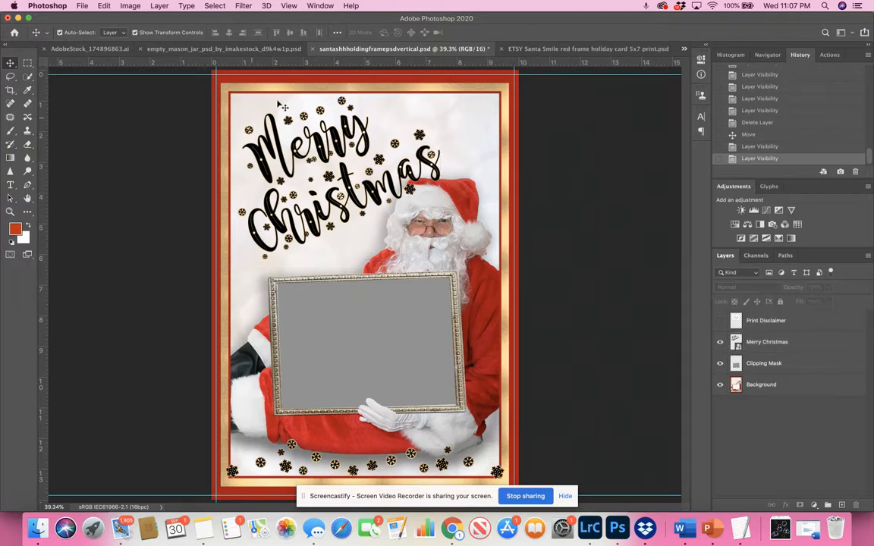
left_click_drag(336, 157, 315, 119)
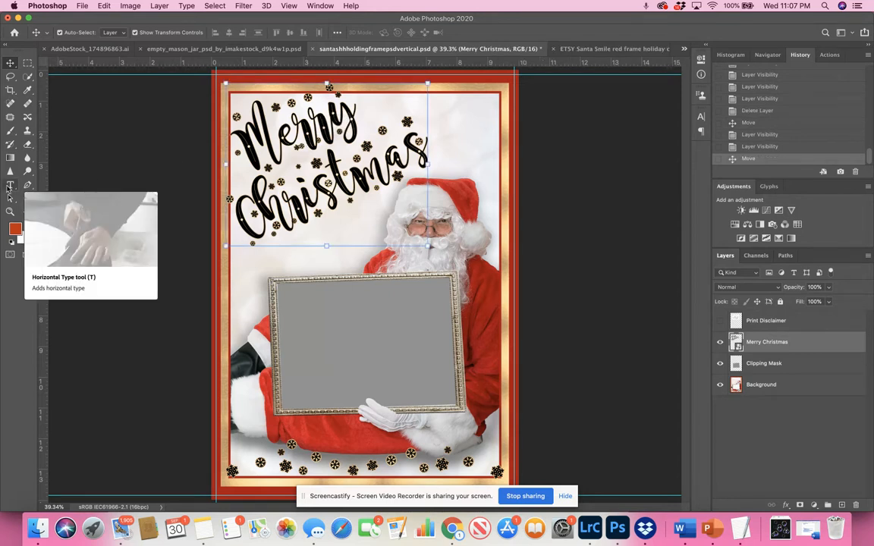
Add a horizontal text line below the Merry Christmas lettering with "Love, the", the family's surname and "Family"
left_click(10, 186)
left_click(228, 261)
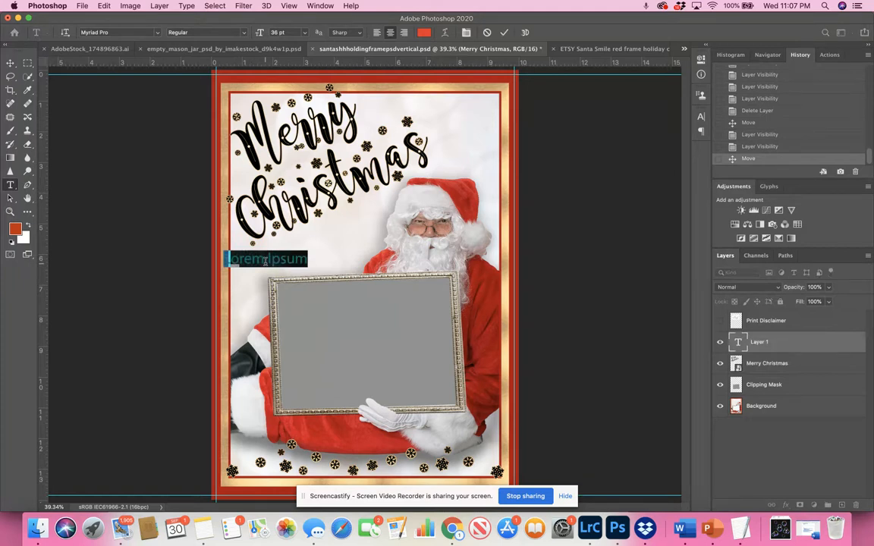
type("Love")
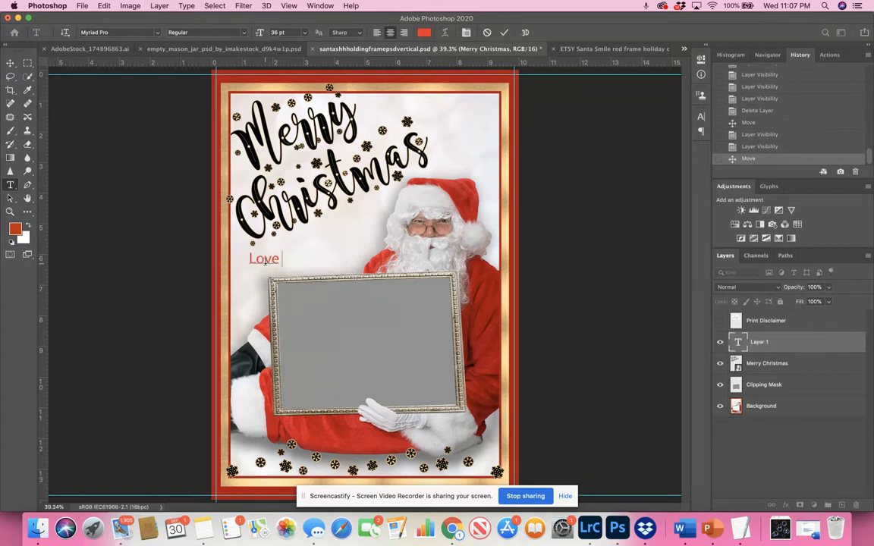
type(",")
type(" the Ross")
type(" RF")
key("BackSpace")
key("BackSpace")
type("Family")
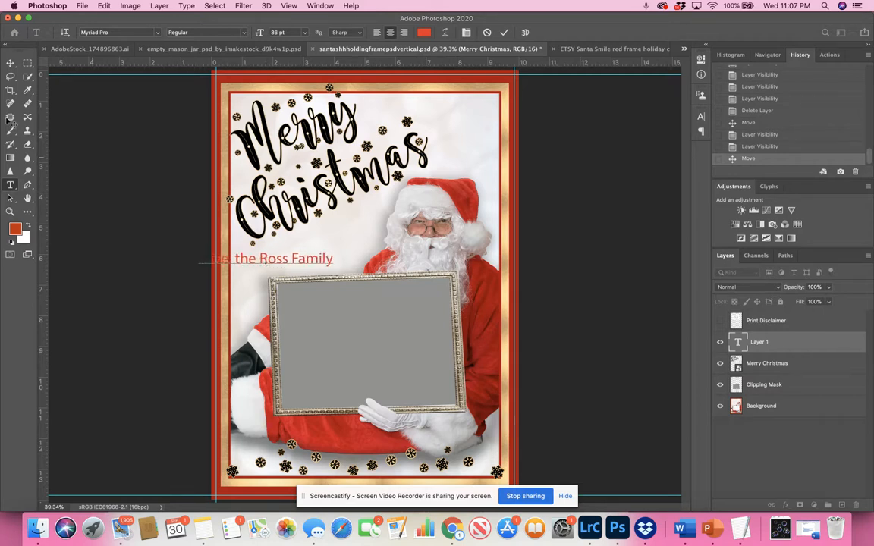
Move the family greeting text between the lettering and the picture frame and scale it to 87.78%
left_click(10, 63)
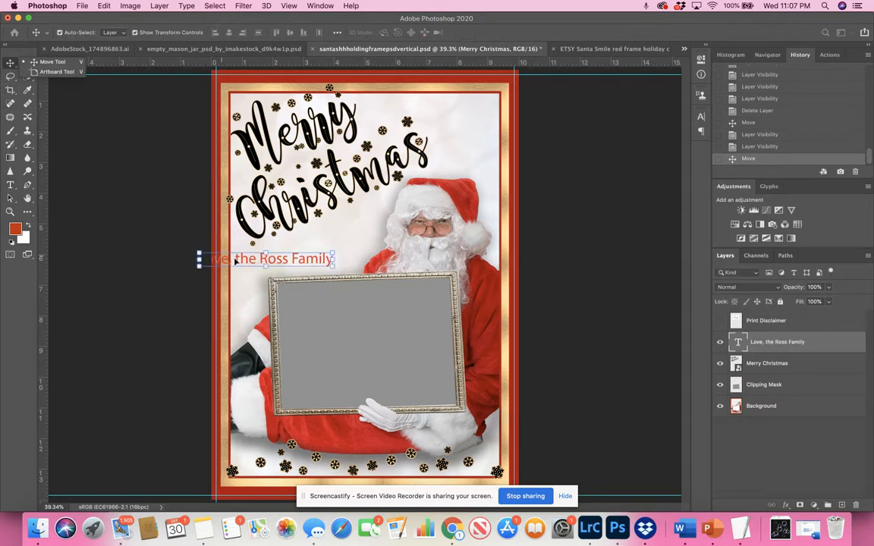
left_click_drag(239, 260, 285, 253)
mouse_move(385, 243)
left_mouse_down()
mouse_move(385, 216)
mouse_move(378, 257)
mouse_move(389, 244)
left_mouse_up()
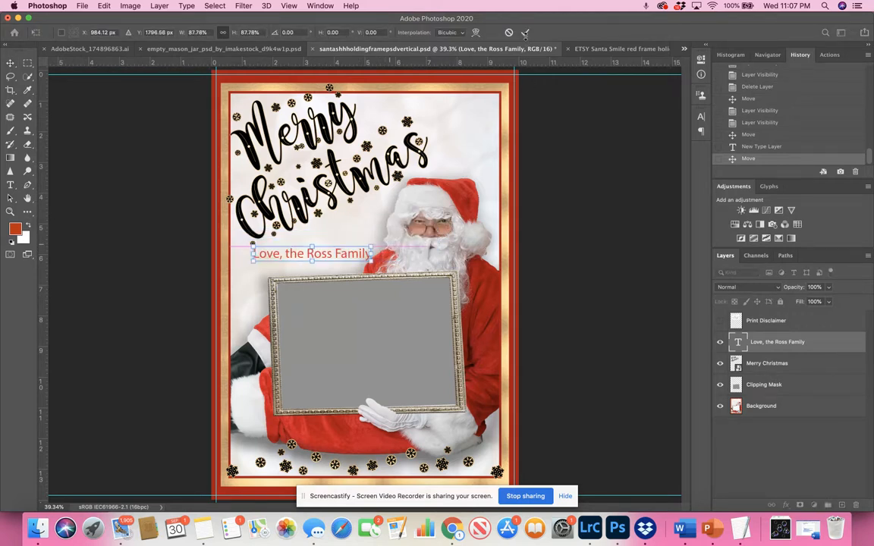
left_click(525, 33)
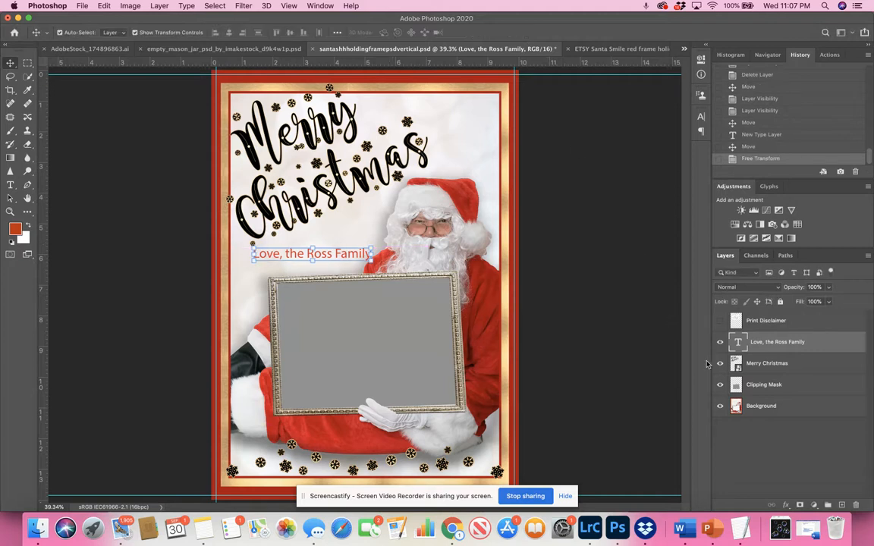
Hide the family greeting text layer, and toggle the Background layer's visibility off and on with the Clipping Mask layer selected
left_click(721, 343)
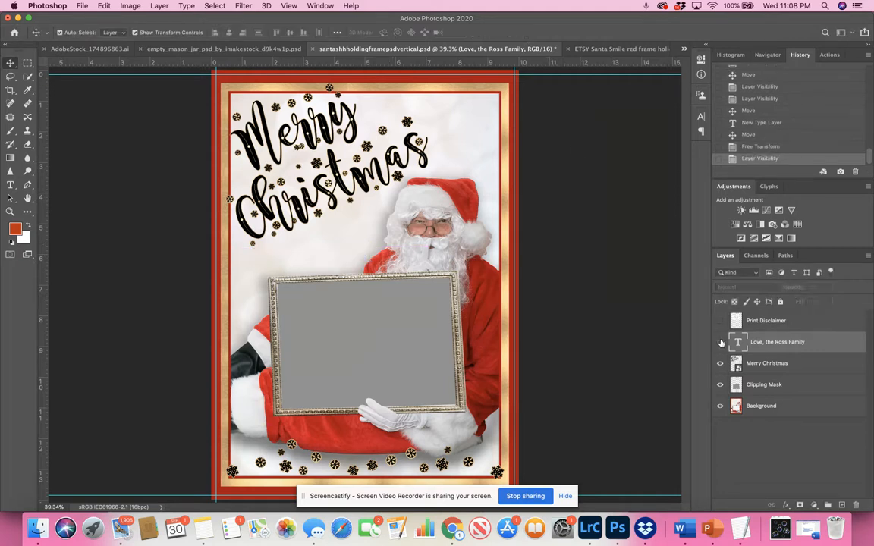
left_click(792, 392)
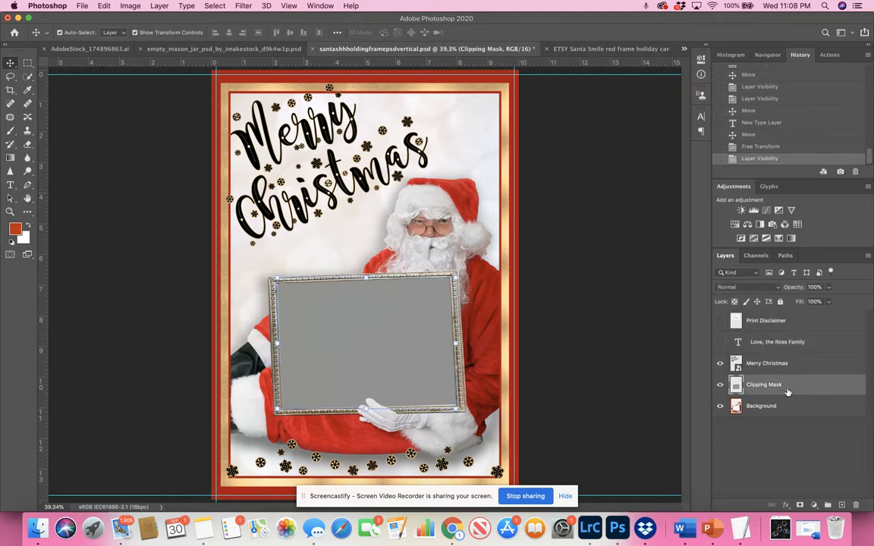
left_click(720, 408)
left_click(720, 408)
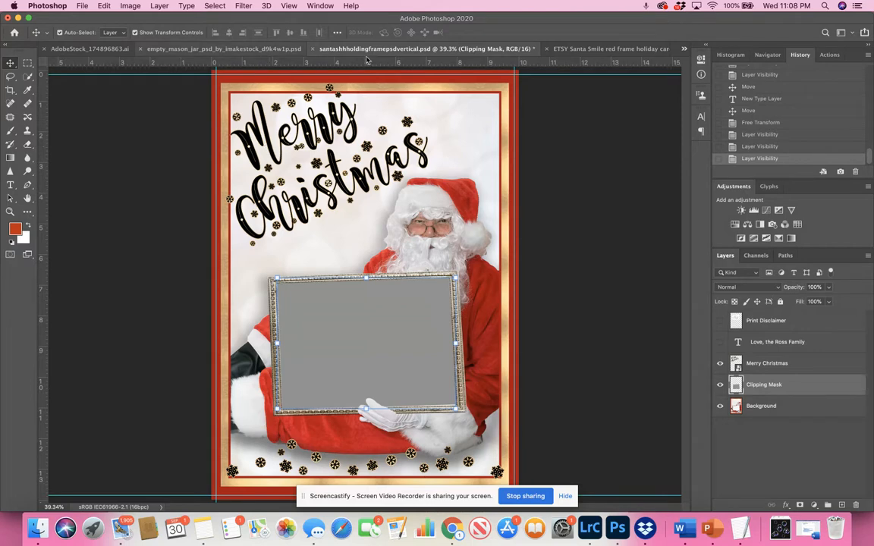
left_click(720, 407)
left_click(720, 407)
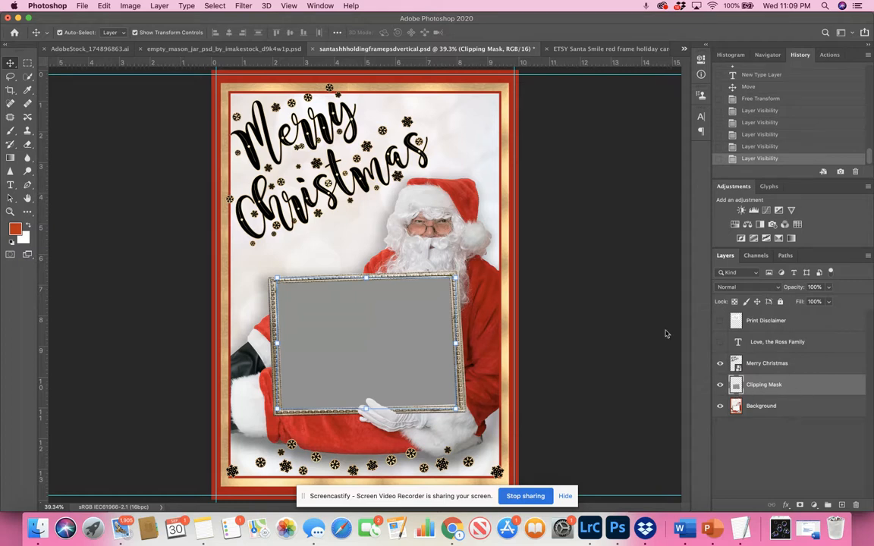
Place the JPEG photo of a family reading beside a Christmas tree as an embedded object above the Clipping Mask layer
left_click(84, 7)
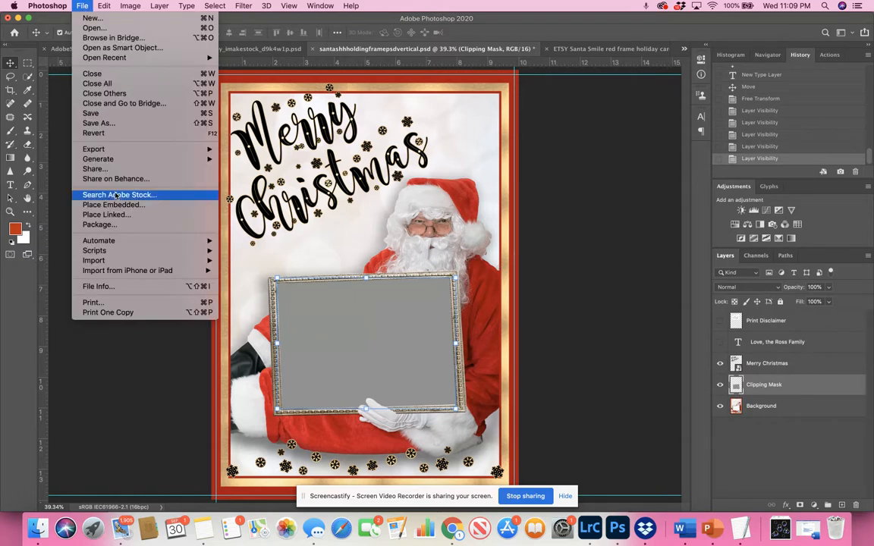
left_click(117, 205)
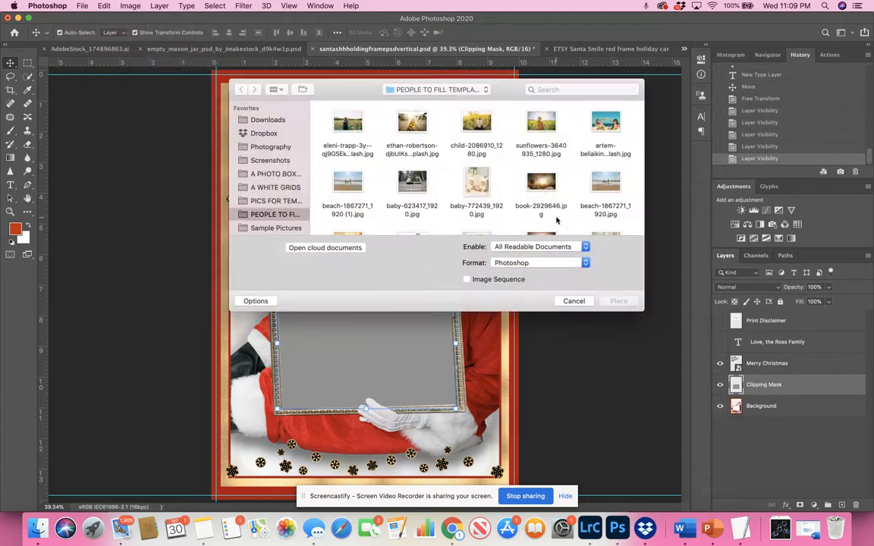
scroll(541, 176, "down", 1)
scroll(541, 176, "down", 10)
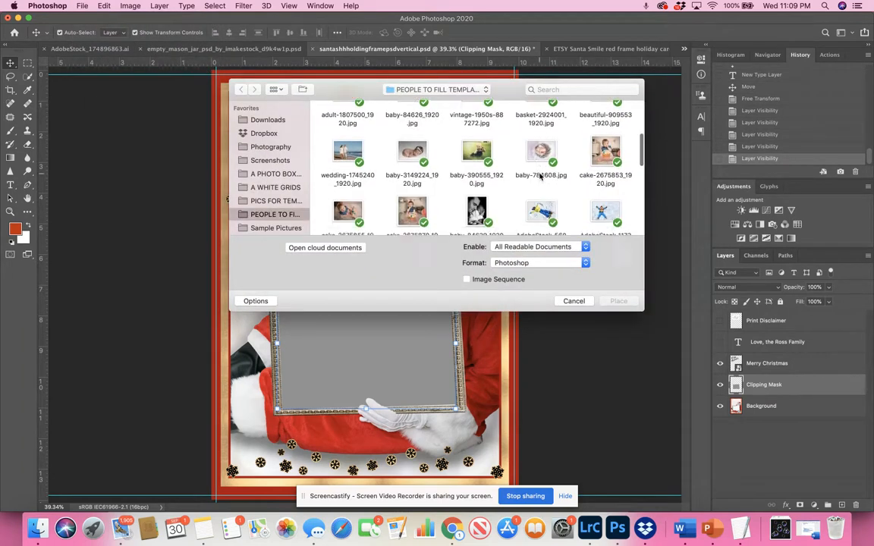
scroll(541, 176, "down", 4)
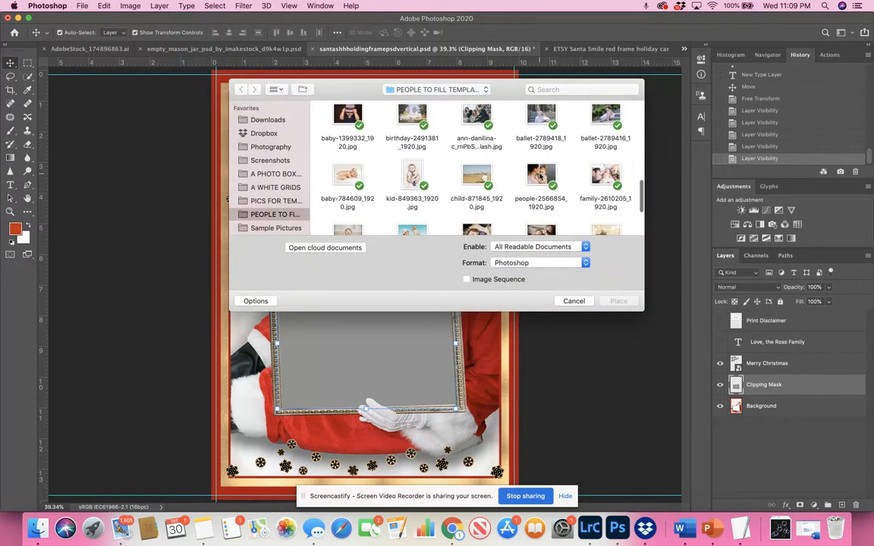
scroll(504, 191, "down", 1)
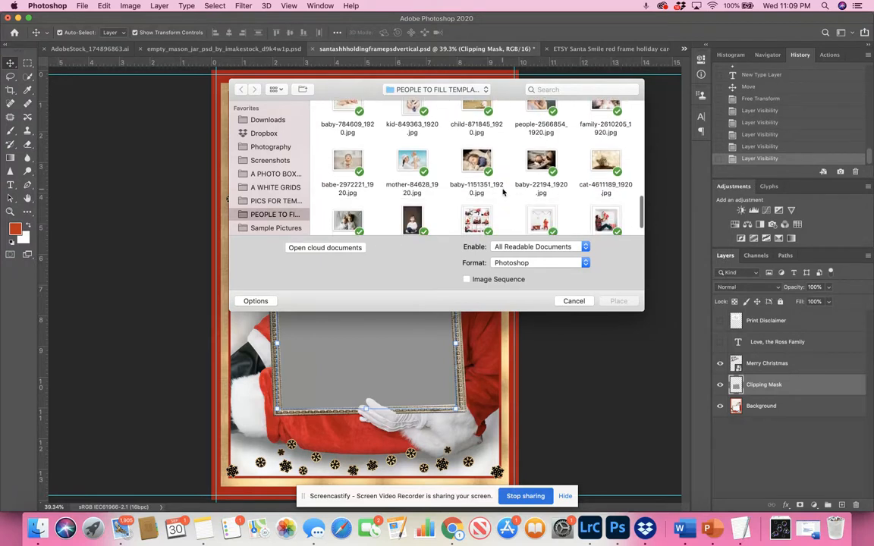
left_click(338, 161)
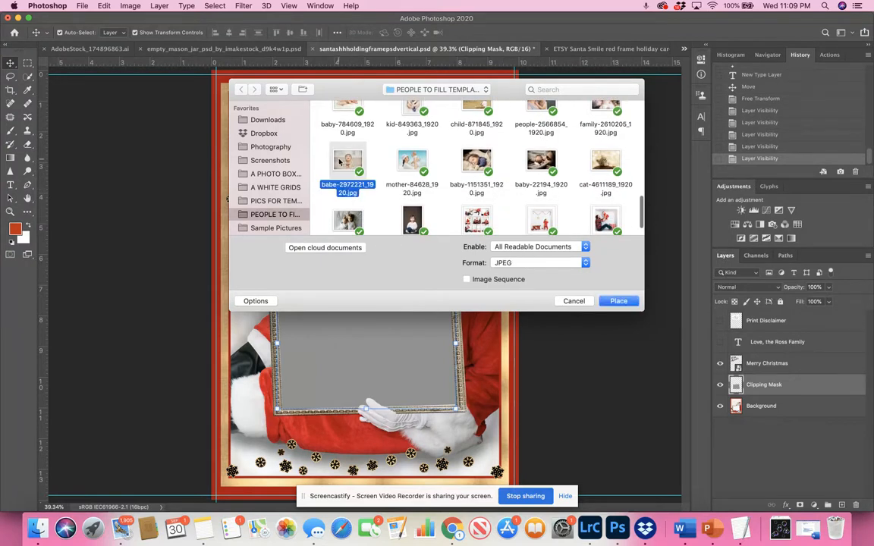
scroll(496, 189, "down", 3)
scroll(497, 189, "up", 5)
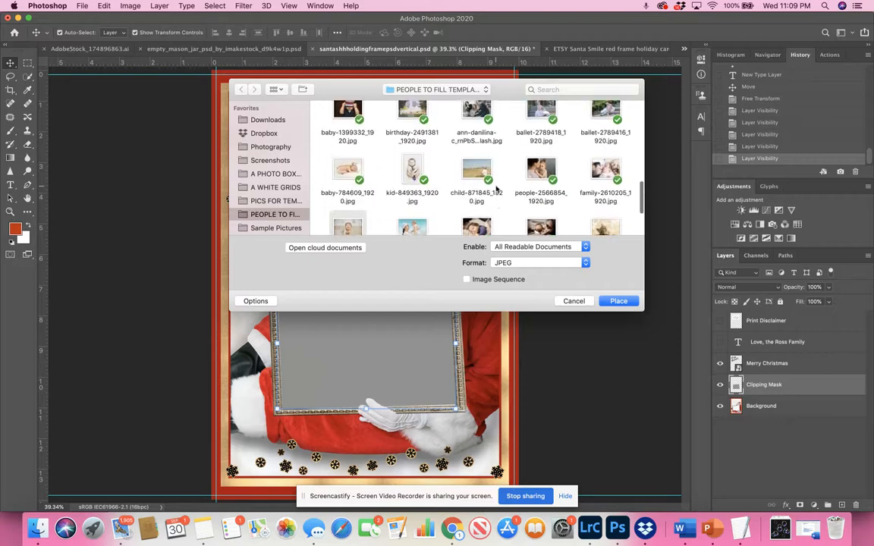
left_click(480, 161)
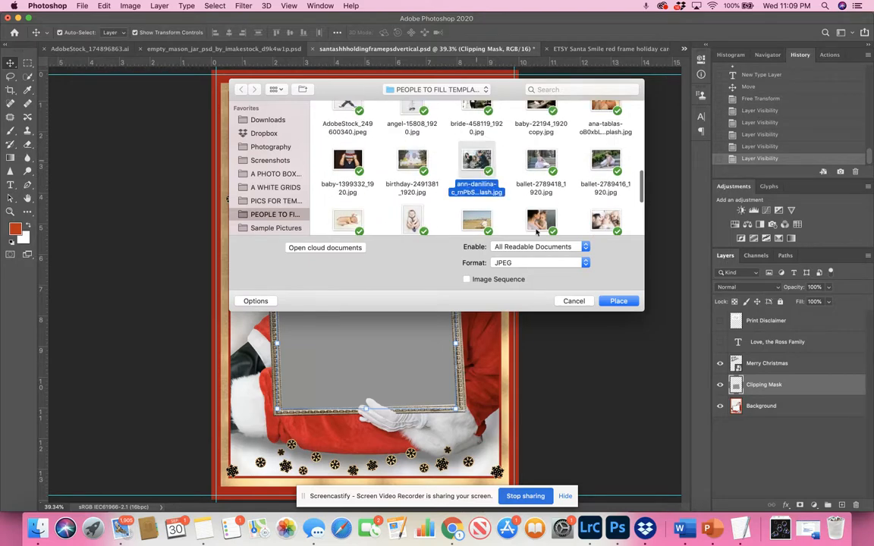
left_click(619, 302)
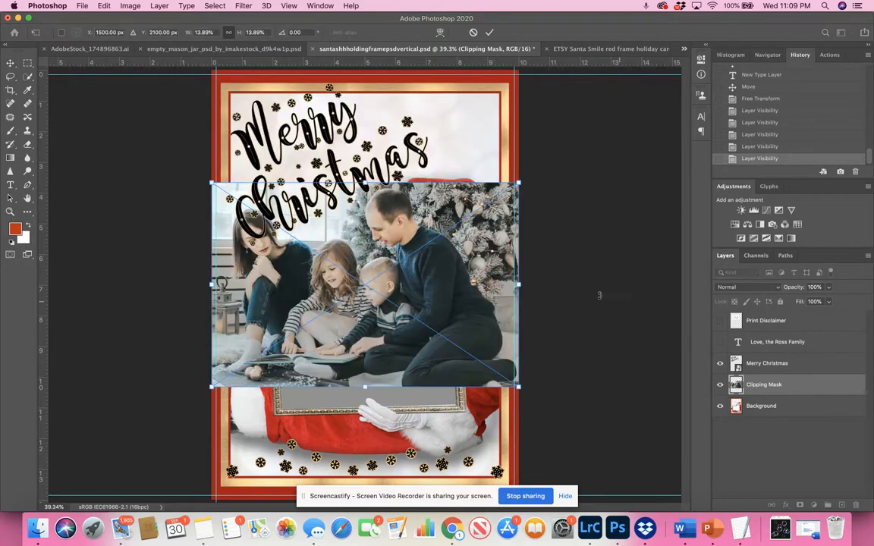
Position the family photo over Santa's picture frame, scaled to 9.20% and rotated to -2.45°
left_click_drag(472, 263, 477, 322)
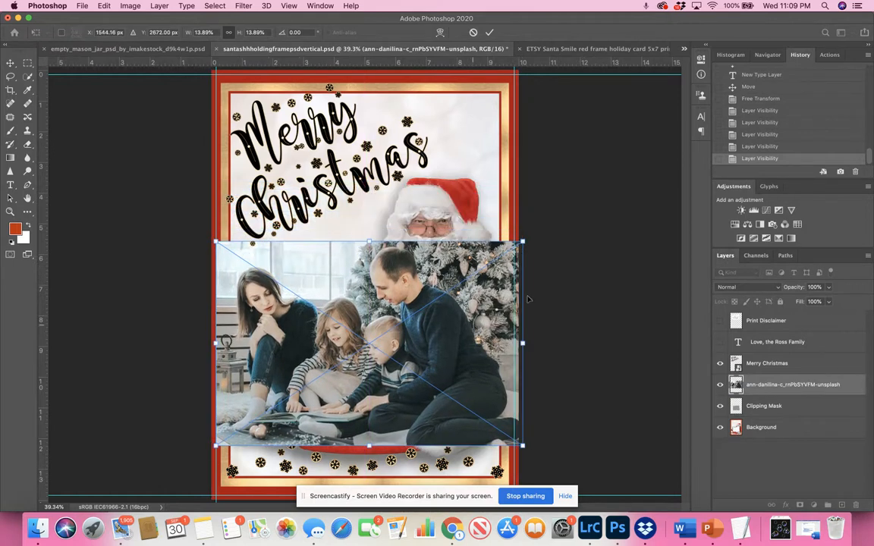
left_click_drag(539, 296, 533, 276)
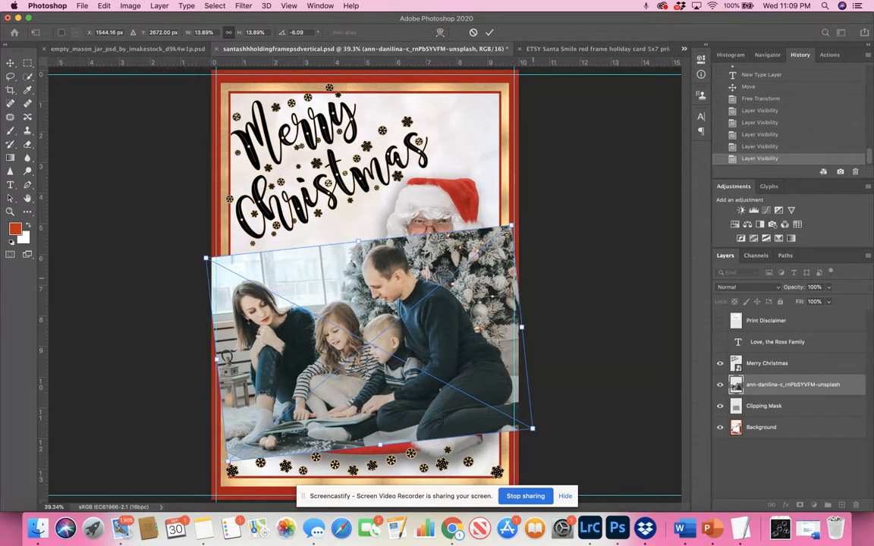
left_click_drag(511, 226, 441, 279)
left_click_drag(482, 314, 478, 317)
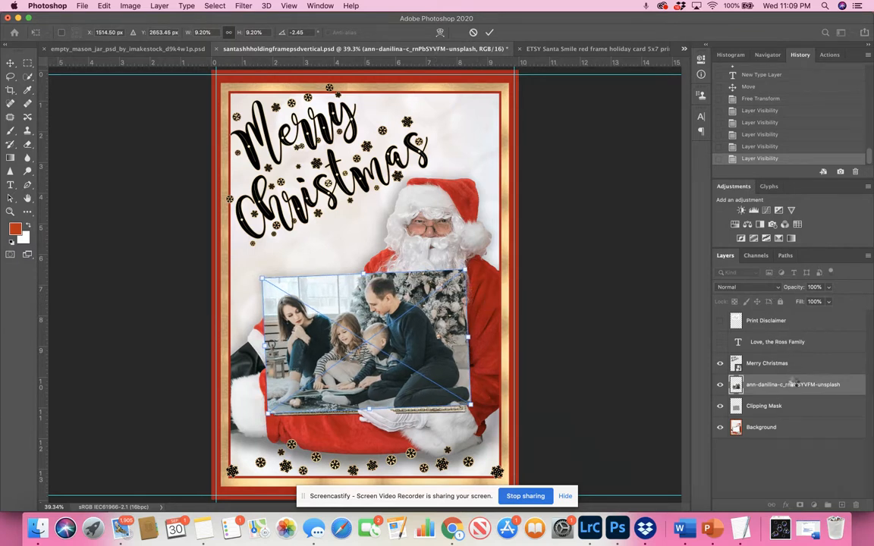
Clip the family photo to the Clipping Mask layer and adjust its position inside the frame with a rotation of -1.04°
right_click(794, 384)
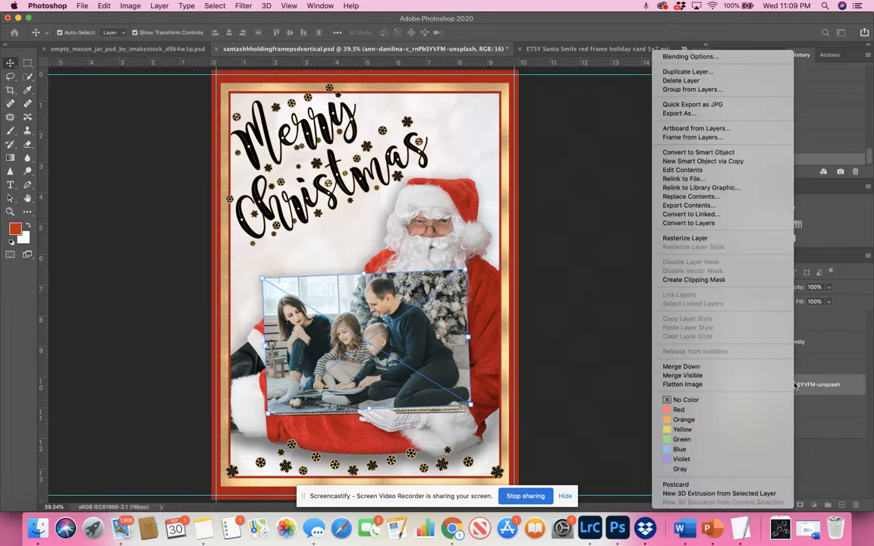
left_click(747, 281)
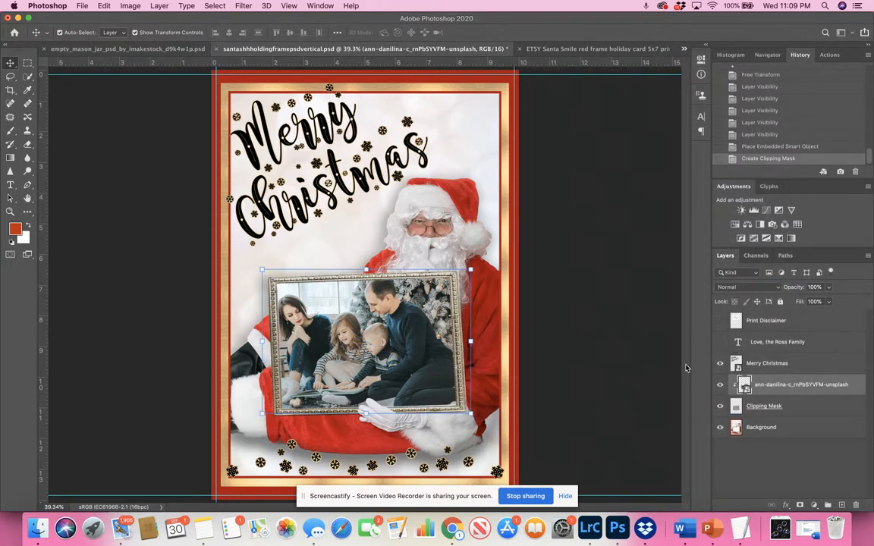
left_click_drag(373, 331, 379, 333)
left_click_drag(478, 416, 467, 412)
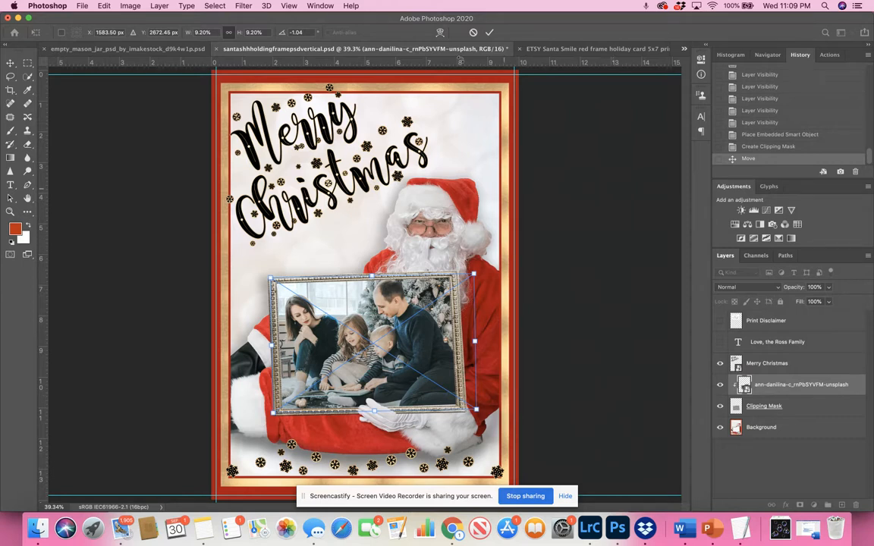
left_click(490, 33)
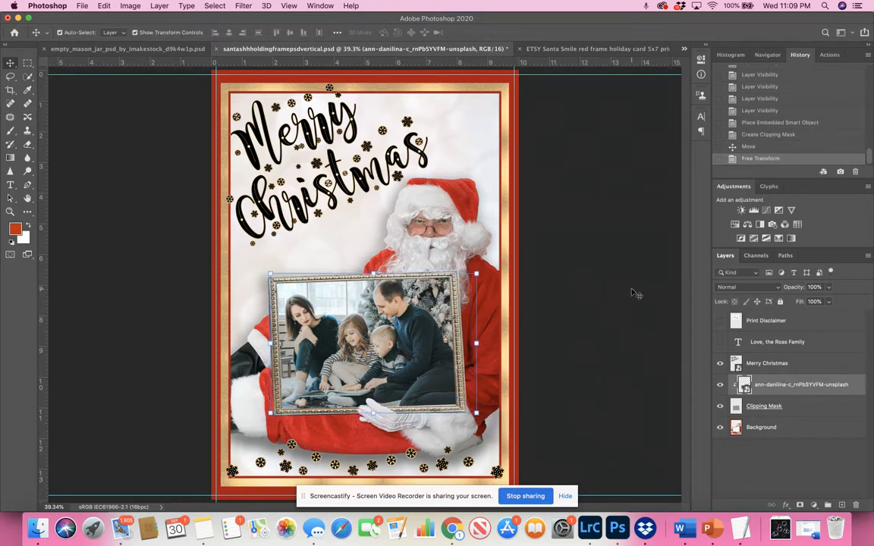